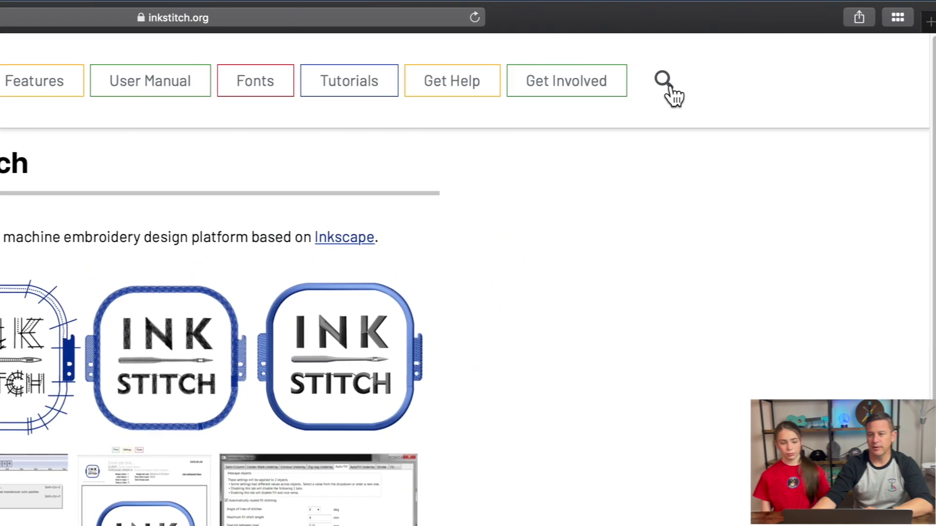
- Search the Ink/Stitch site for 'sashiko' and open the Sashiko article
left_click(672, 89)
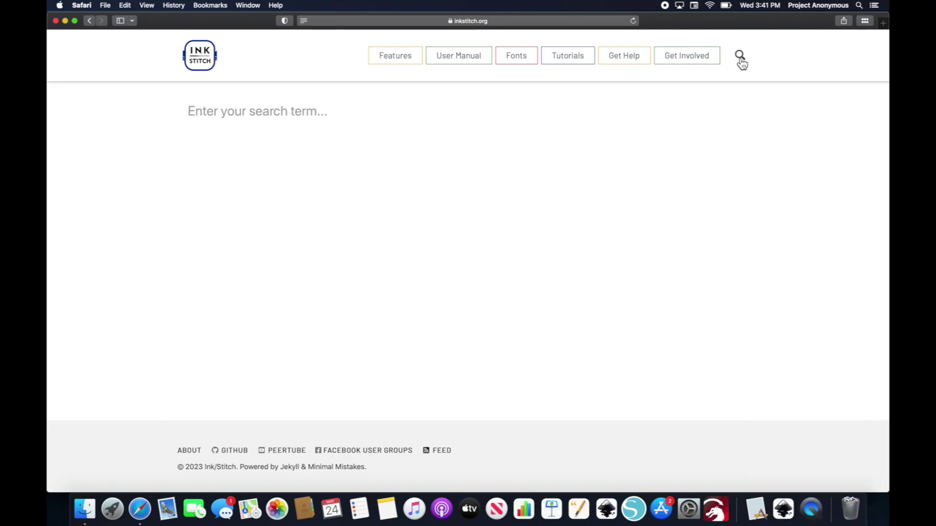
type("sashiko")
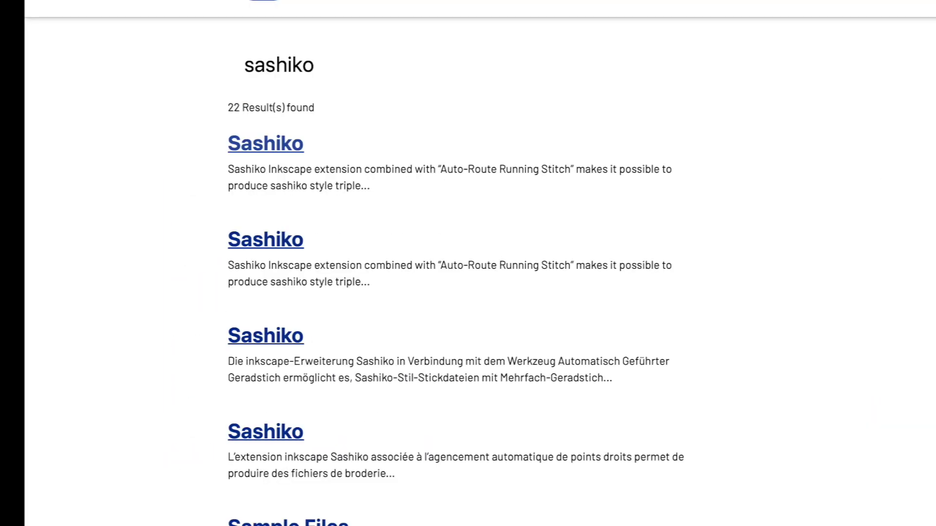
left_click(287, 151)
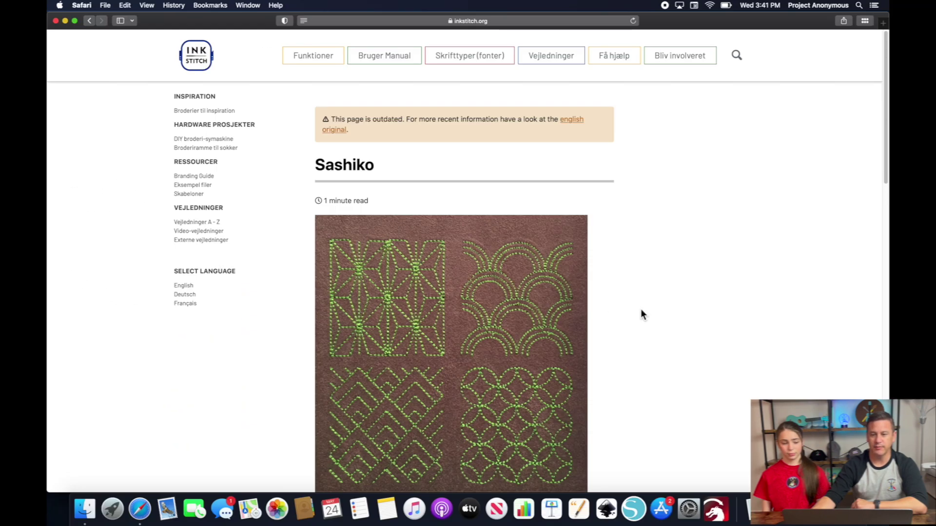
- Follow the Sashiko Inkscape extension link through inkscape.org to its GitLab project
scroll(621, 305, "down", 10)
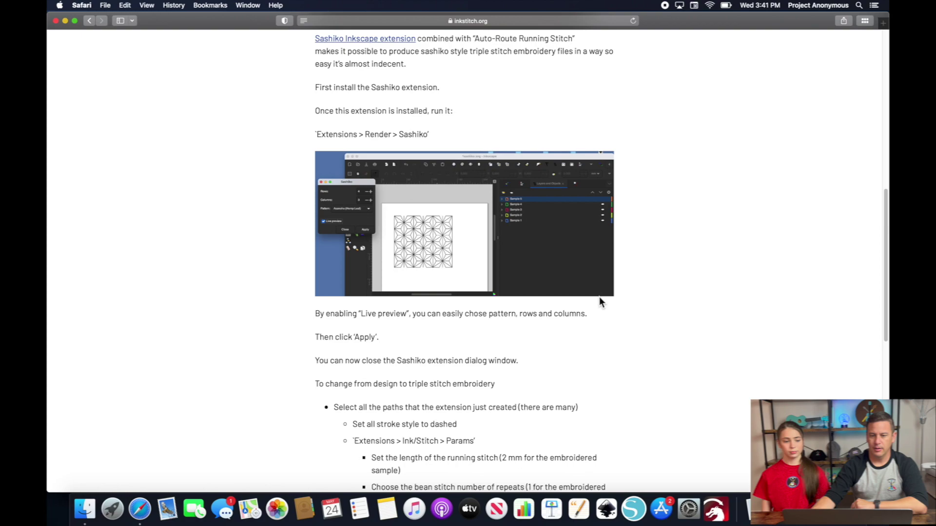
scroll(599, 301, "up", 5)
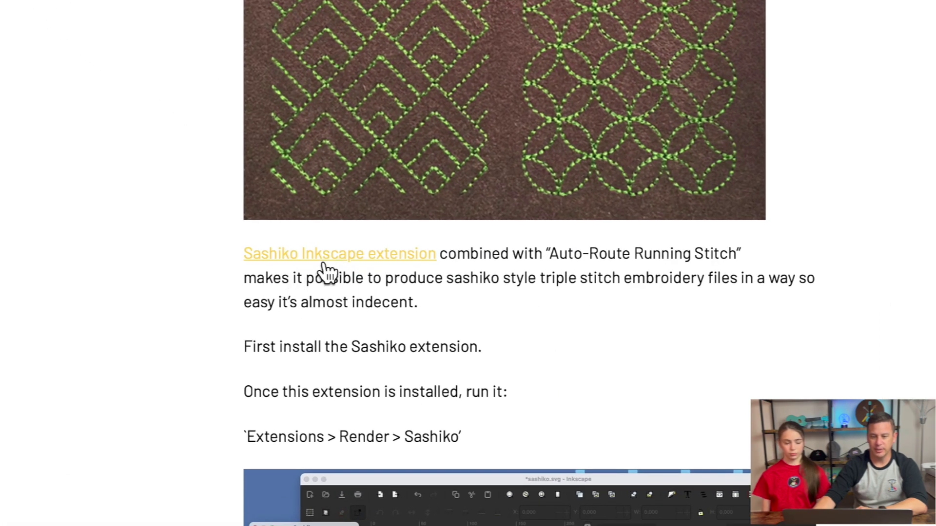
left_click(324, 258)
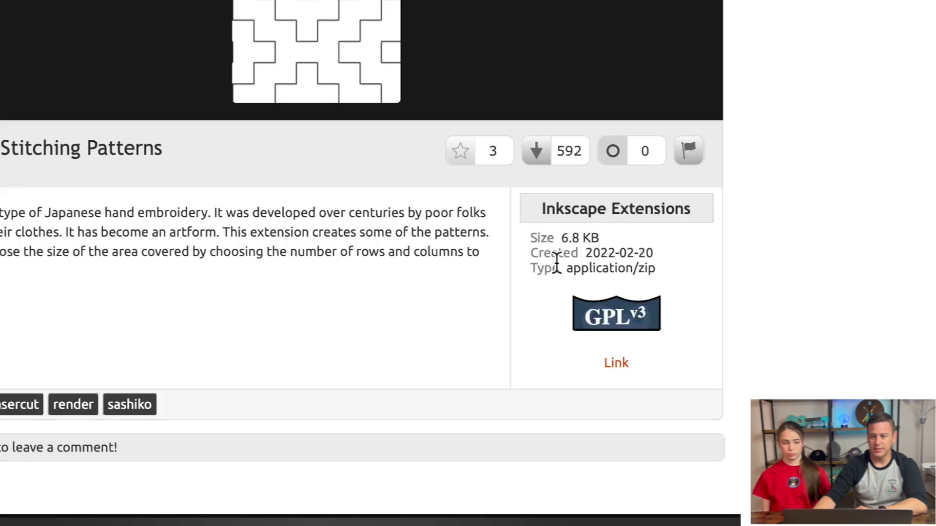
left_click(626, 369)
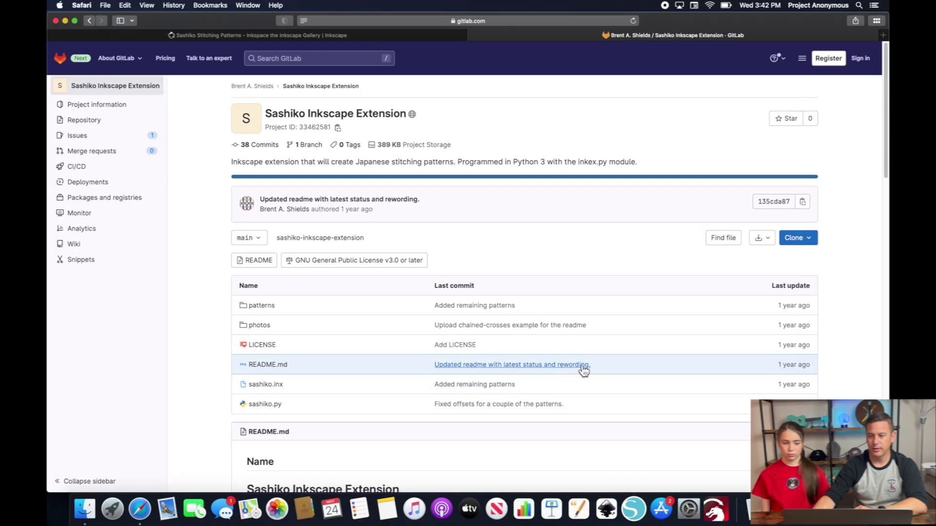
- Download sashiko.inx and sashiko.py from the GitLab repo, then return to the README installation steps
left_click(349, 390)
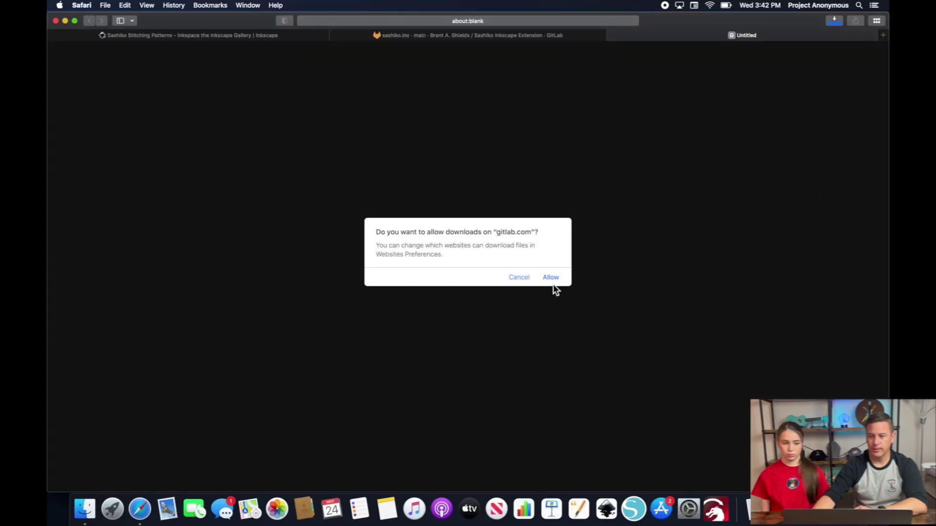
left_click(552, 280)
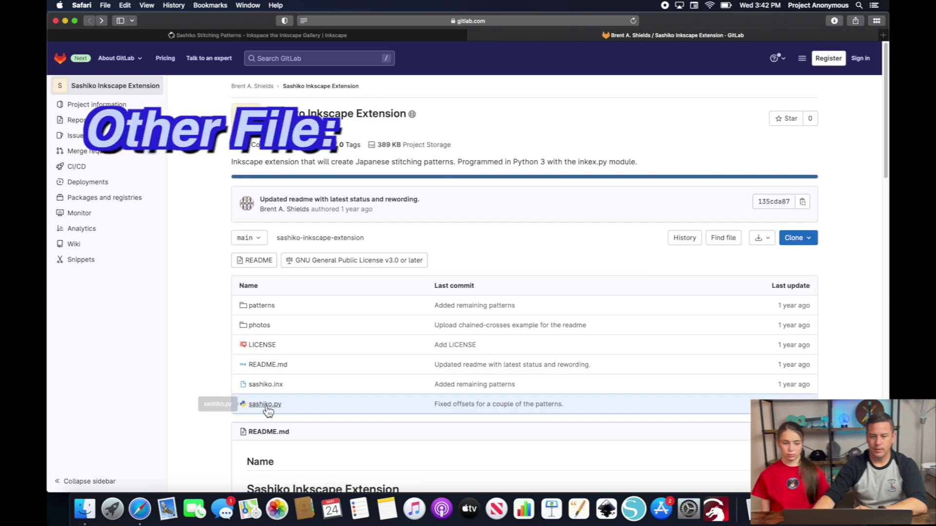
left_click(264, 404)
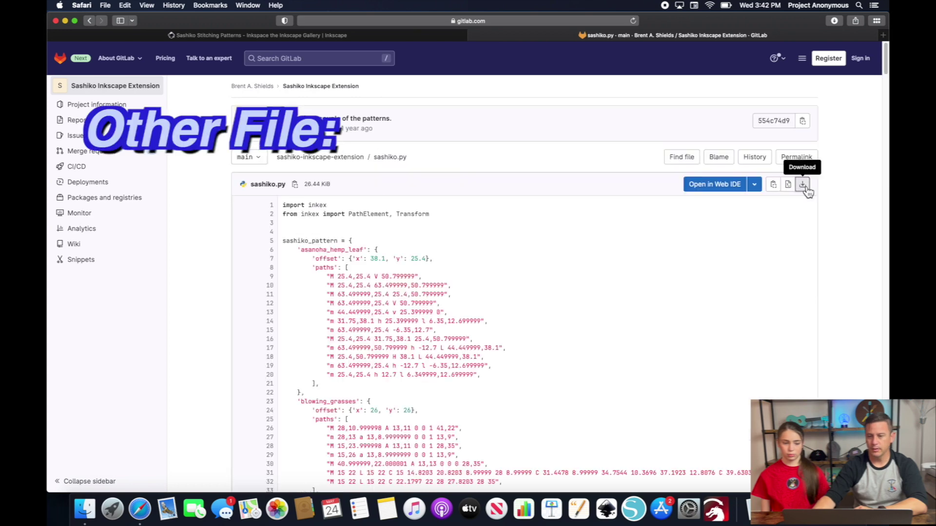
left_click(804, 188)
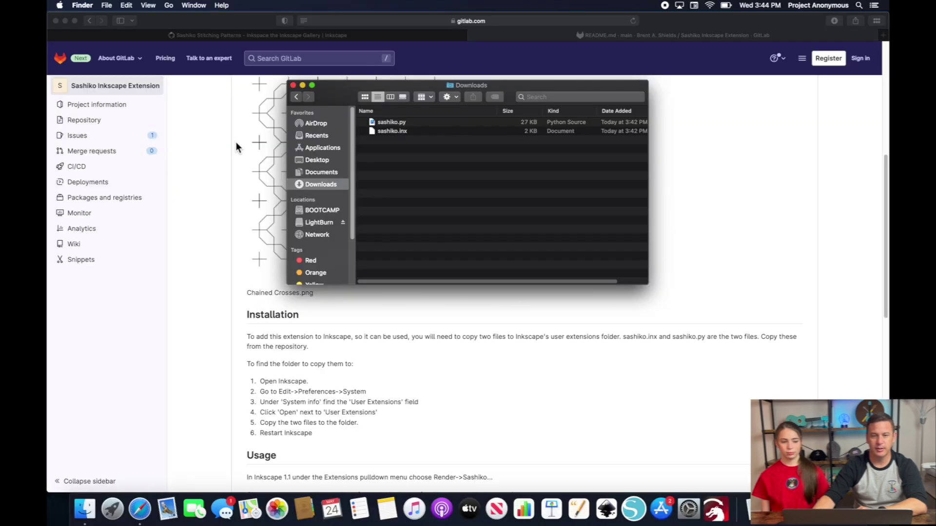
left_click(236, 148)
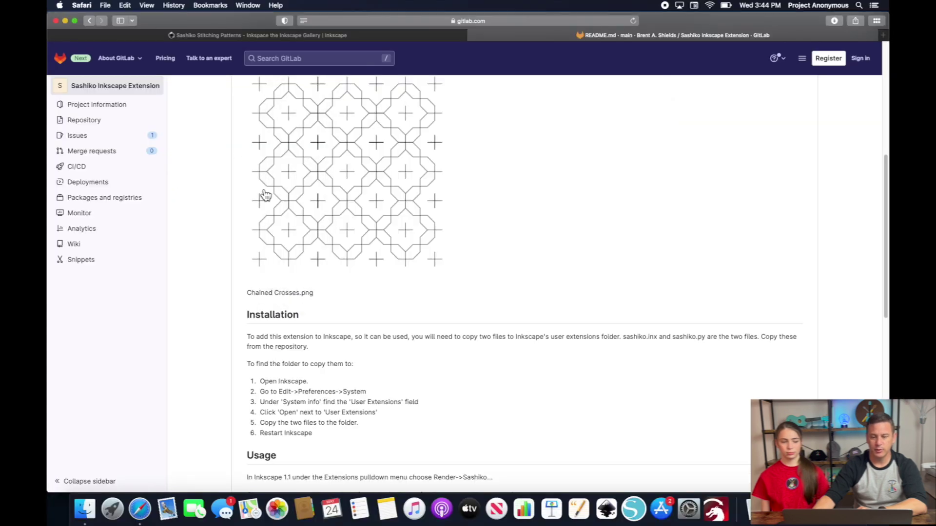
- Launch Inkscape and open the User extensions folder from Preferences > System
left_click(609, 509)
left_click(68, 8)
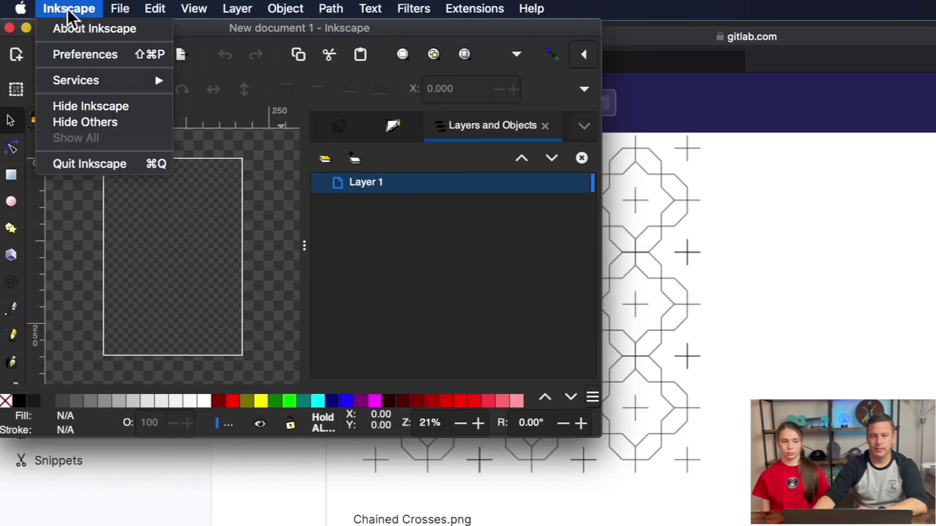
left_click(74, 57)
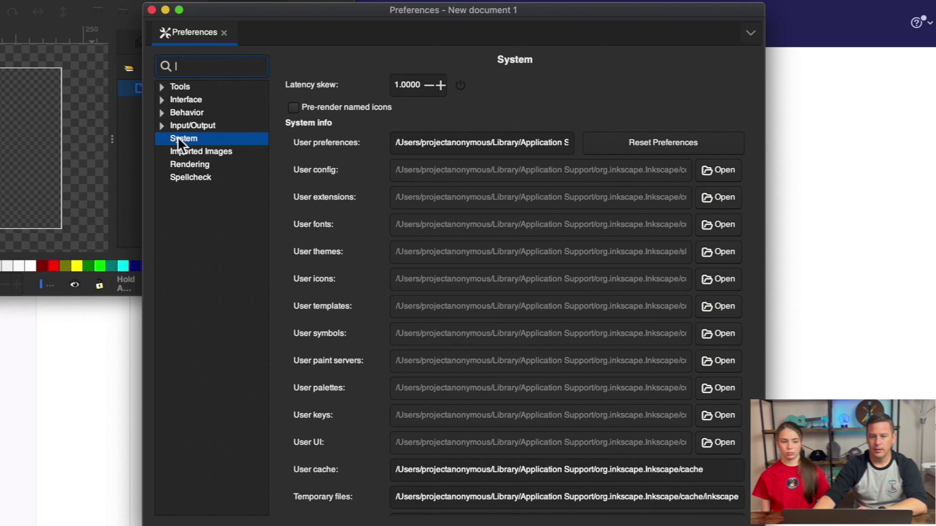
left_click(183, 140)
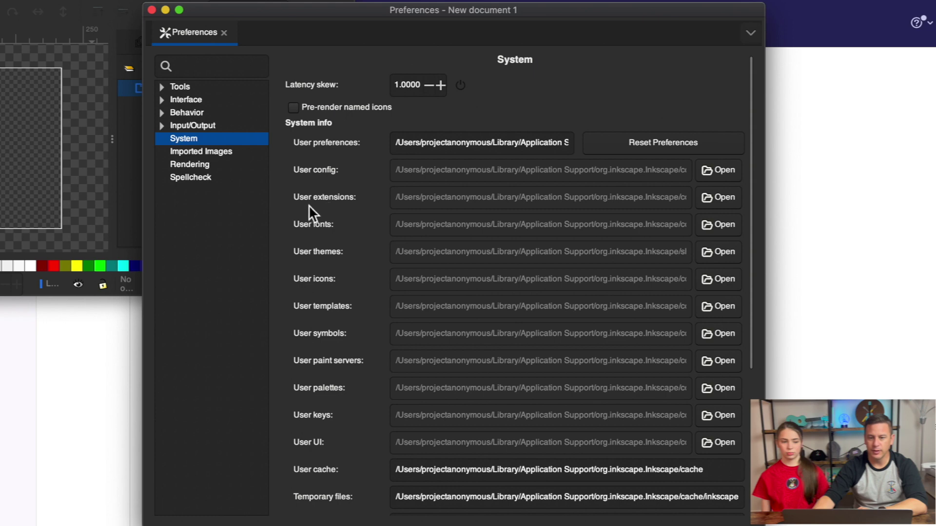
left_click(718, 197)
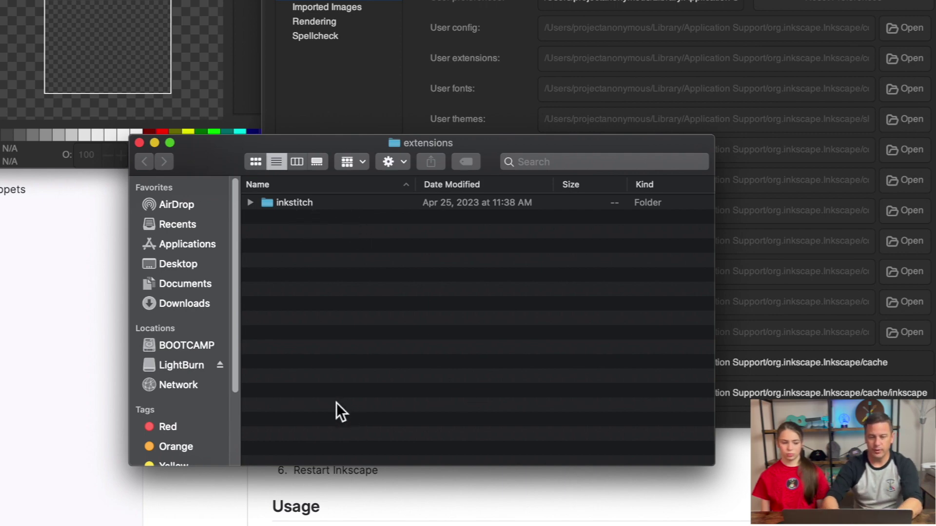
- Copy sashiko.py and sashiko.inx from Downloads into Inkscape's extensions folder
key("super+n")
left_click(344, 132)
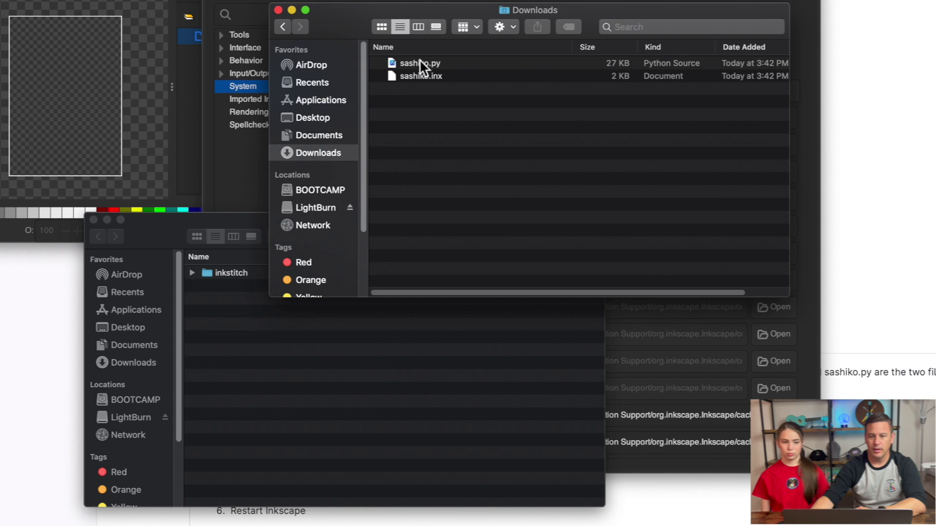
left_click(420, 61)
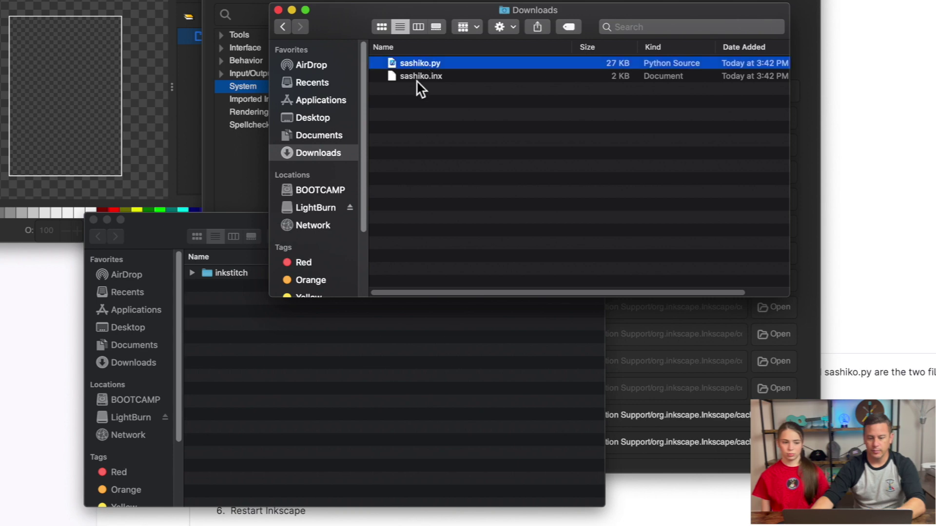
left_click(414, 77, "shift")
left_click_drag(414, 78, 289, 359)
- Close both Finder windows and Inkscape's Preferences
key("super+w")
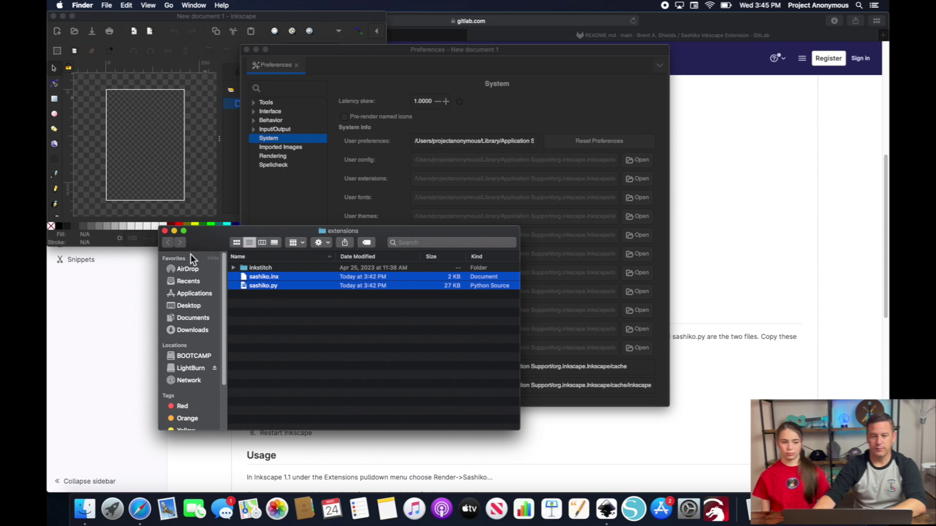
key("super+w")
key("super+w")
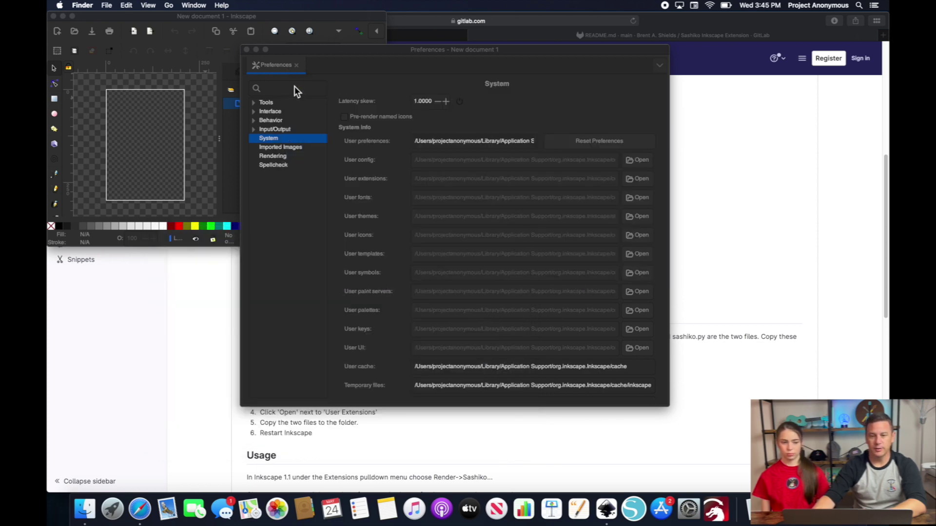
left_click(247, 51)
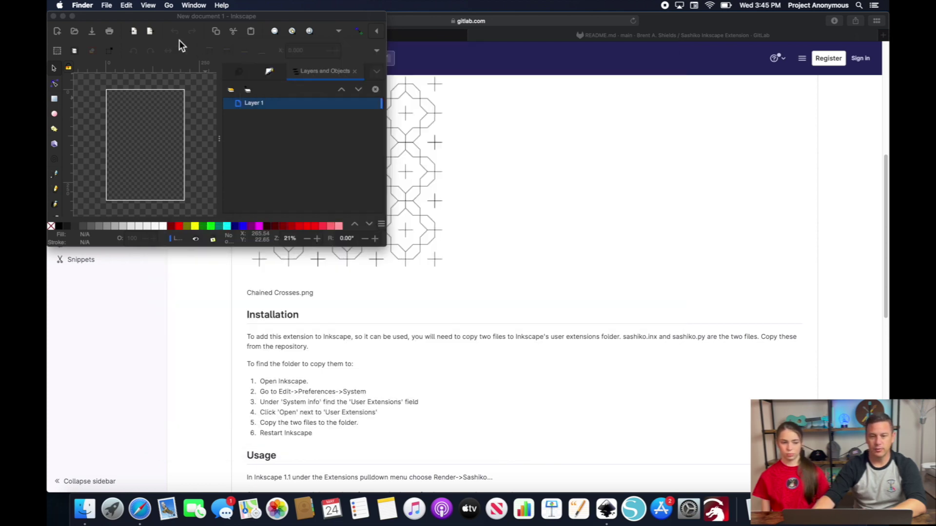
- Quit and relaunch Inkscape so it loads the new Sashiko extension
left_click(92, 21)
left_click(53, 16)
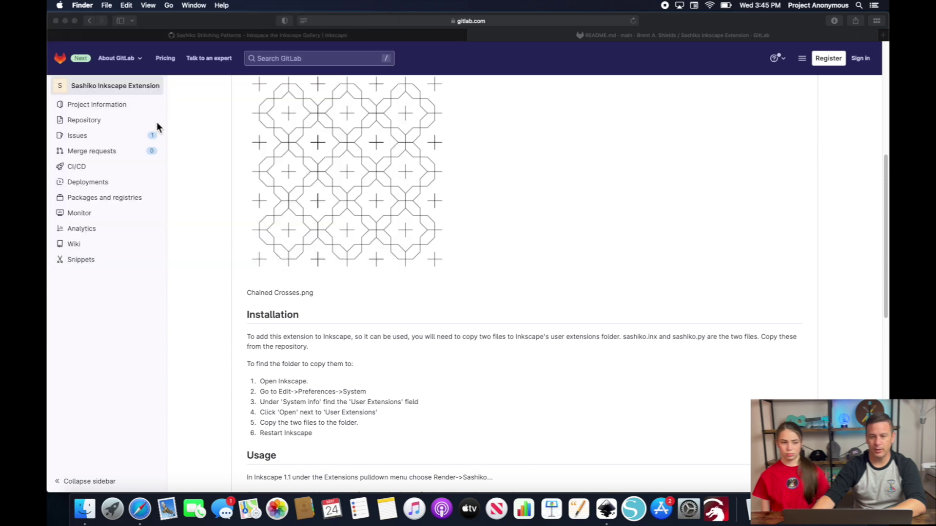
left_click(605, 510)
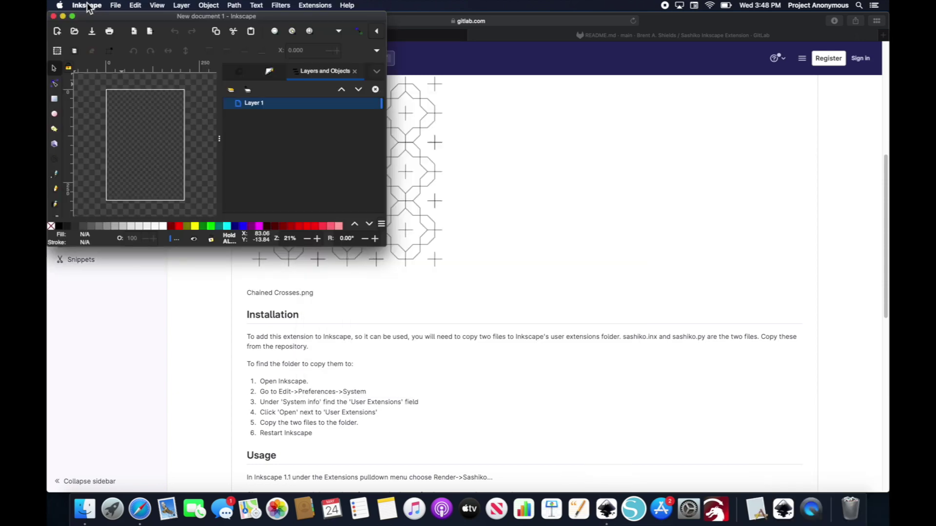
- Create a new document from the 4x4 Hoop template
left_click(116, 6)
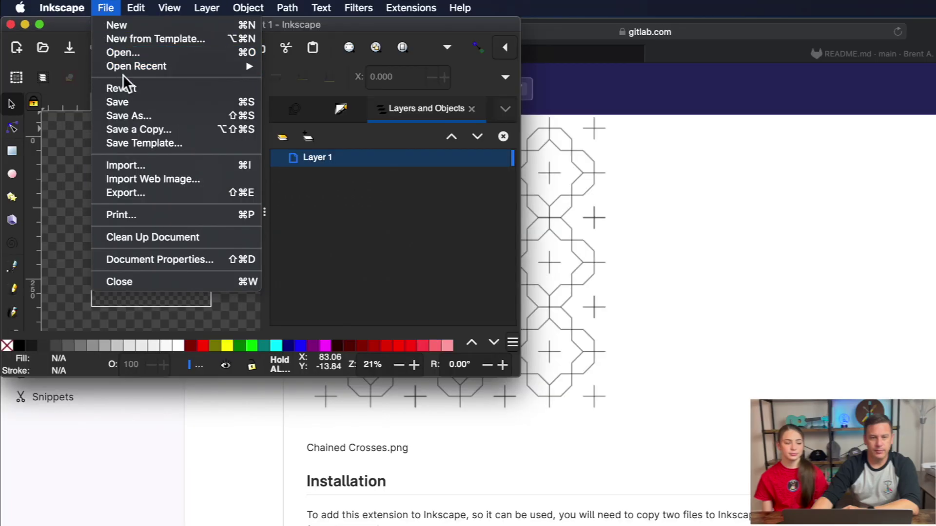
left_click(147, 36)
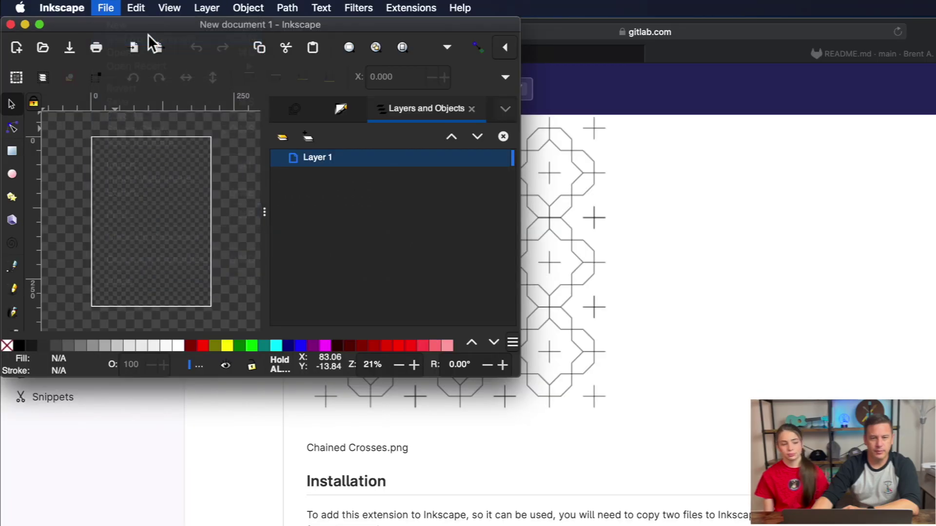
left_click(41, 102)
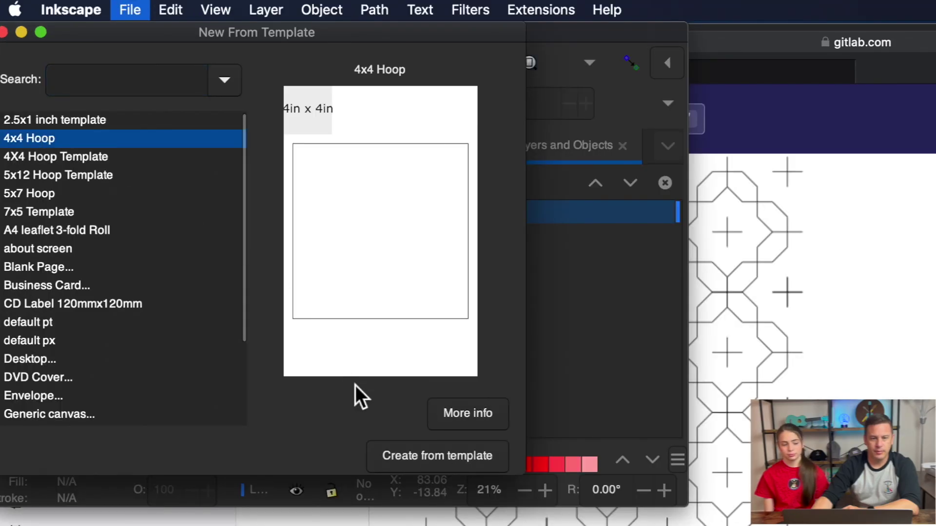
left_click(408, 454)
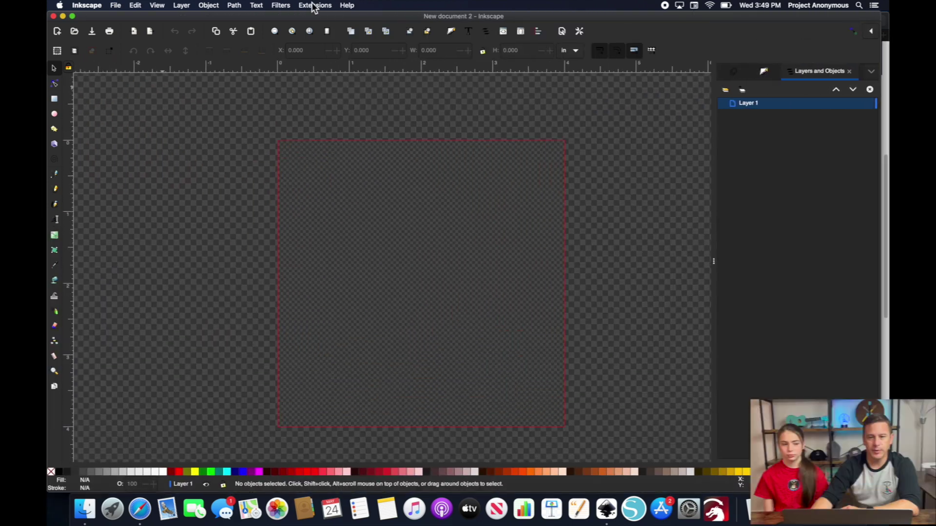
- Open Extensions > Render > Sashiko, pick Asanoha (Hemp Leaf) and enable live preview
left_click(315, 7)
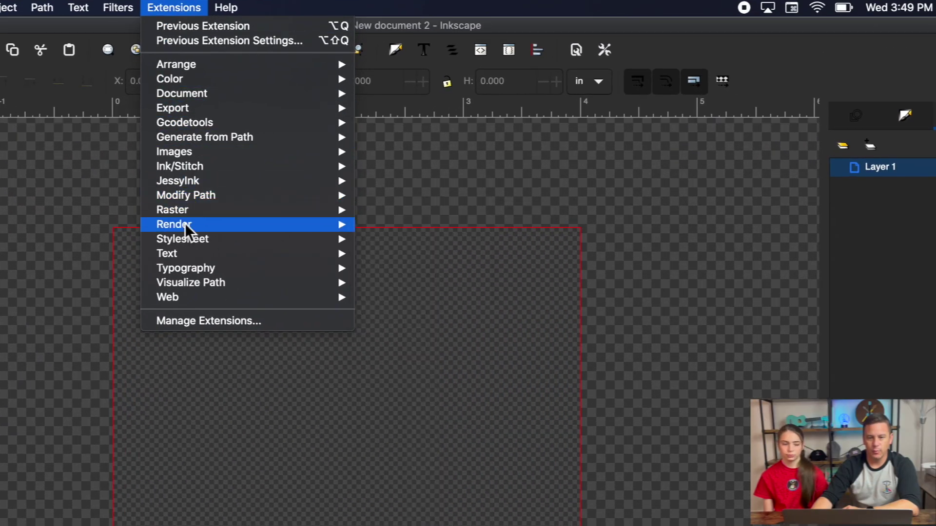
mouse_move(185, 224)
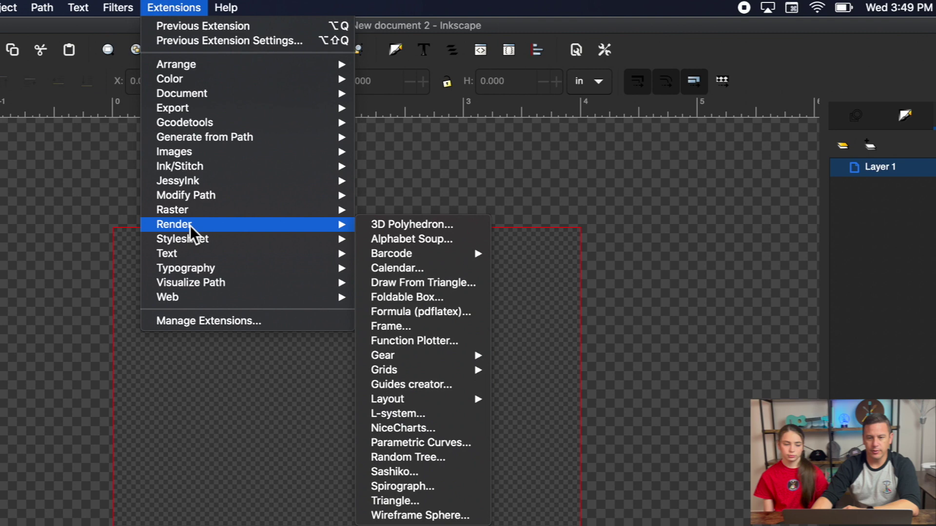
left_click(392, 476)
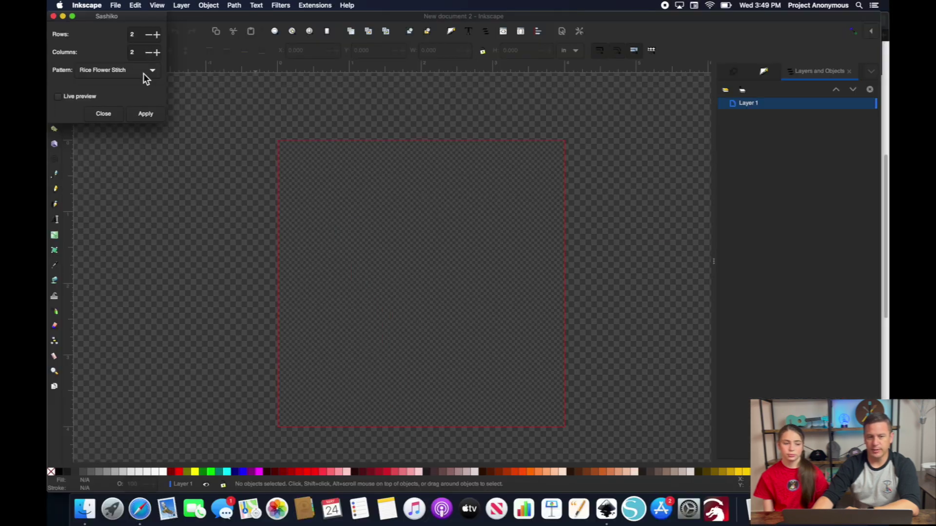
left_click(151, 74)
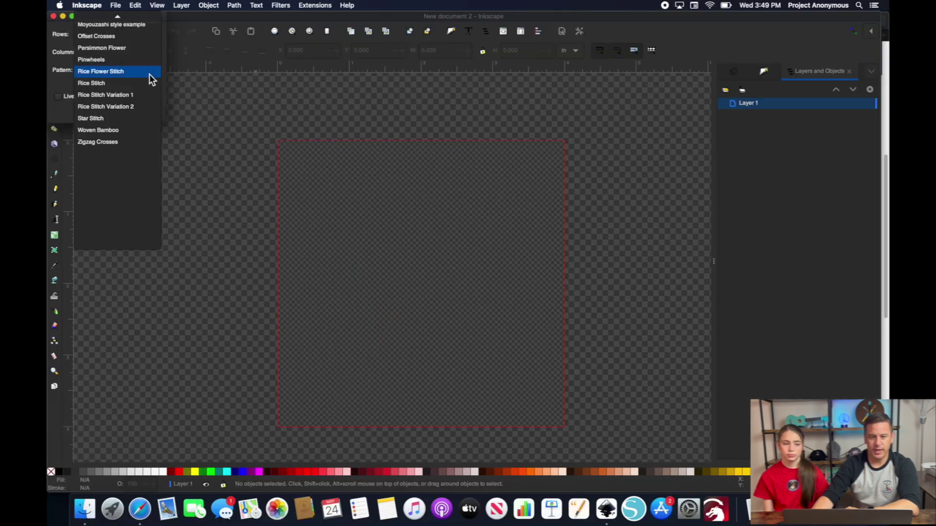
left_click(113, 18)
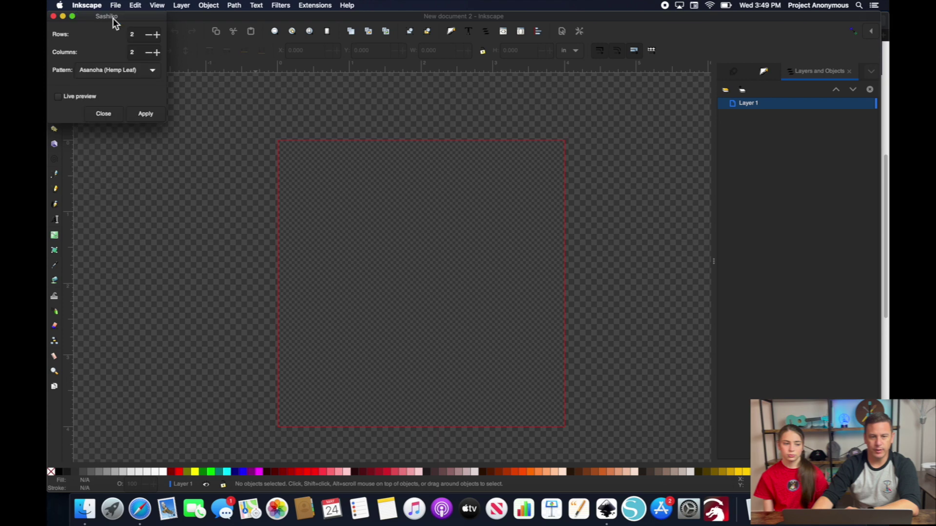
left_click(58, 97)
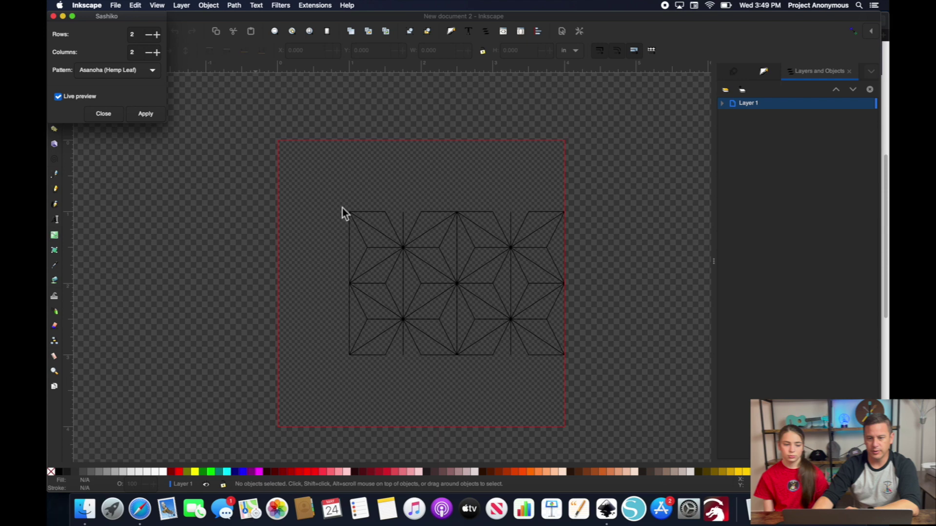
- Preview Blowing Grasses and Pinwheels, then settle on the Moyozashi style example
left_click(152, 73)
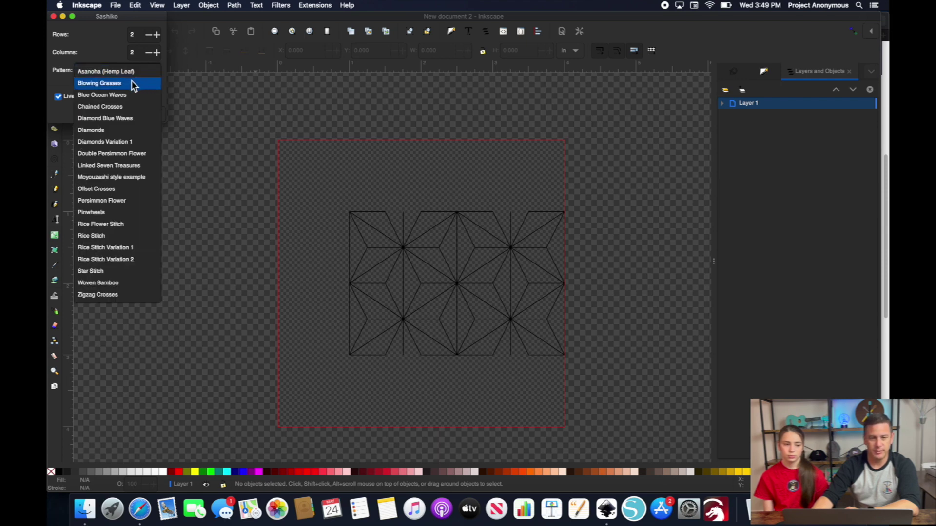
left_click(100, 83)
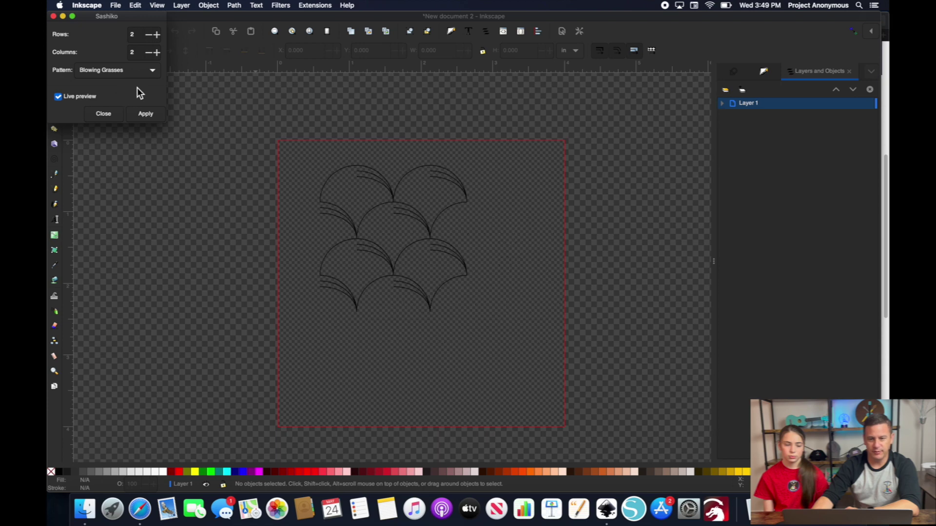
left_click(154, 73)
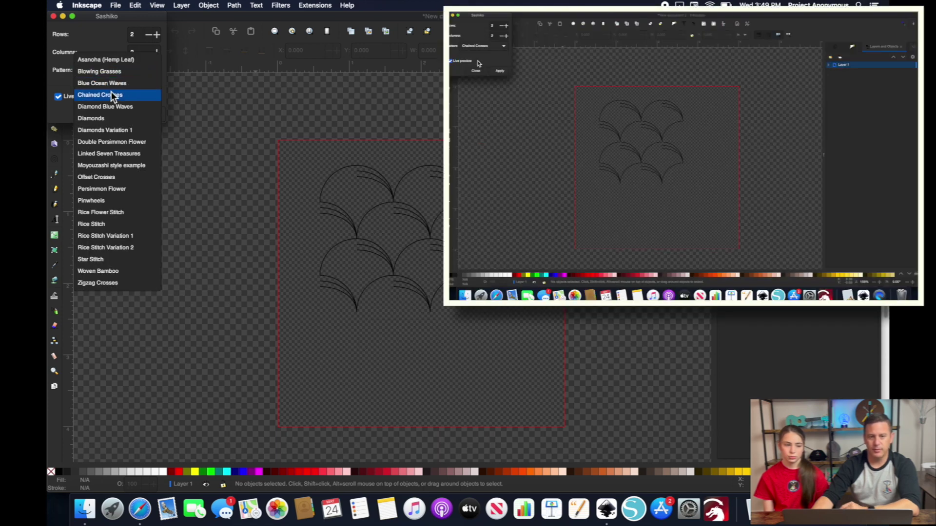
left_click(480, 46)
left_click(488, 113)
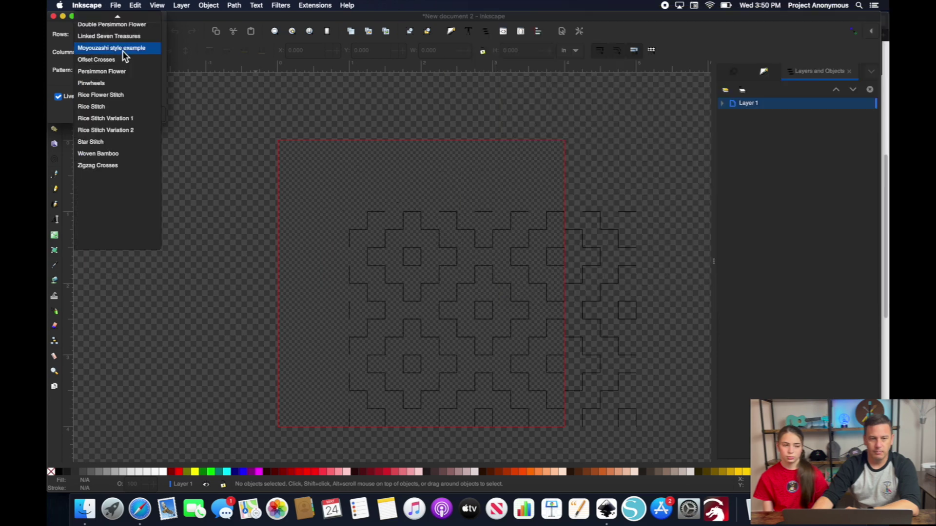
left_click(122, 50)
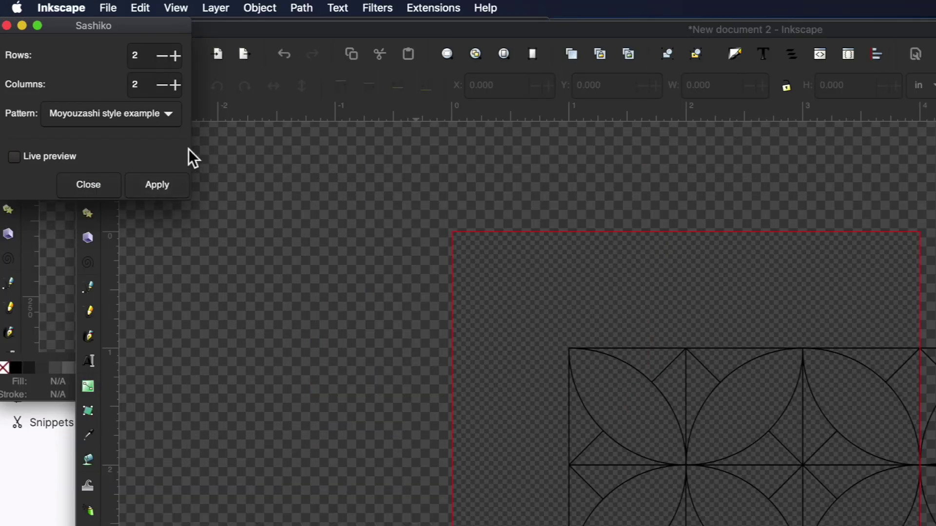
- Select the whole Moyozashi pattern, scale it proportionally to 3.335 in square and move it inside the page
left_click(88, 185)
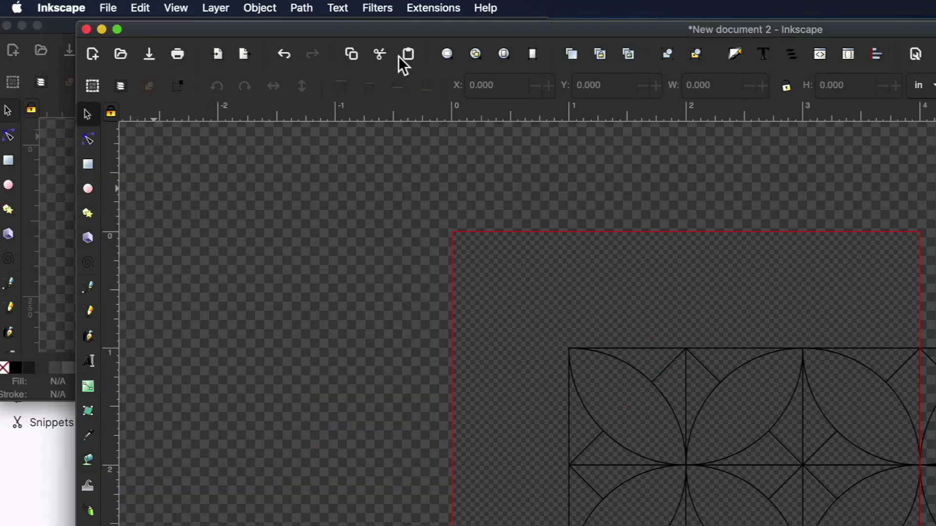
scroll(669, 455, "down", 3)
key("ctrl+a")
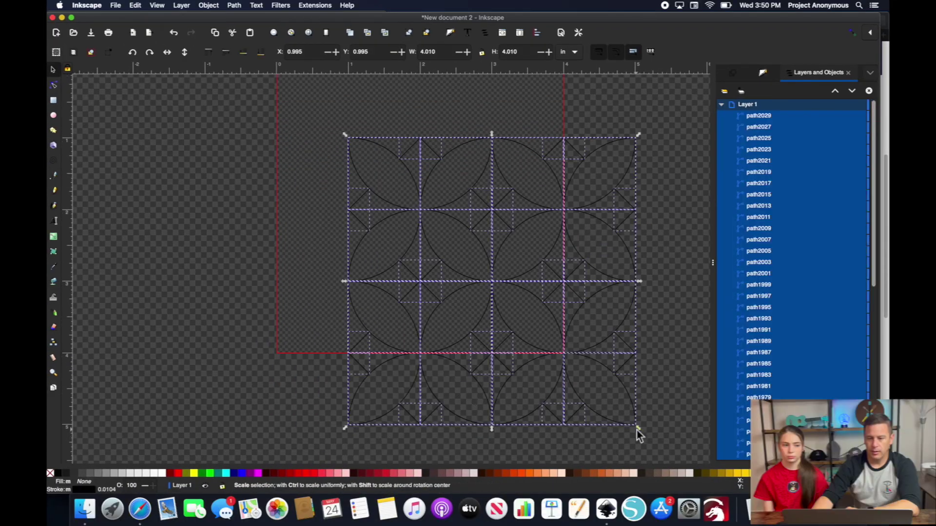
key("ctrl")
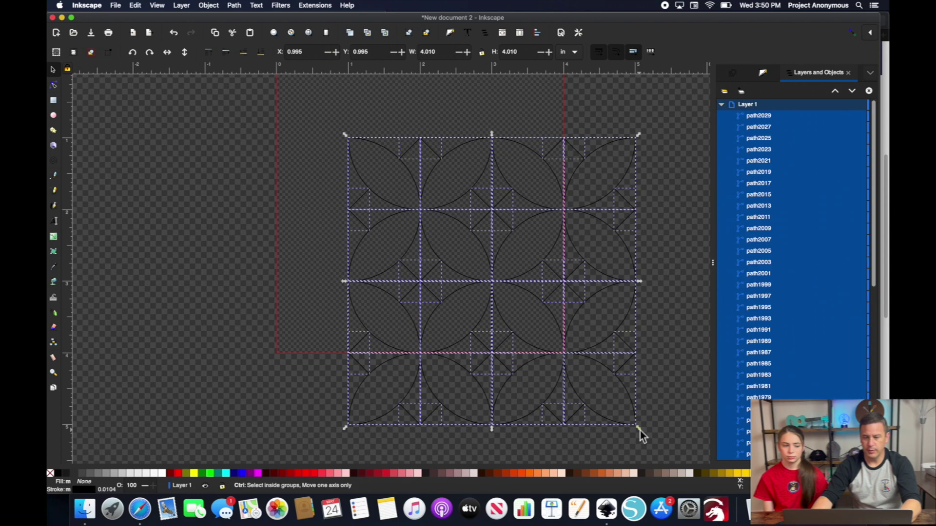
left_click_drag(634, 426, 588, 374)
left_click_drag(467, 263, 420, 202)
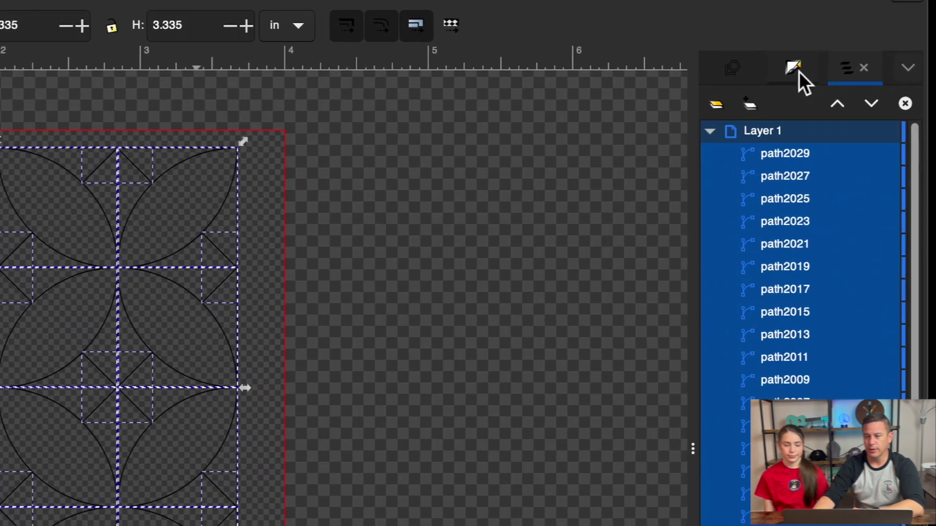
- Give the 60 pattern paths a dotted 1 1 dash stroke, then fit the page in view
left_click(798, 71)
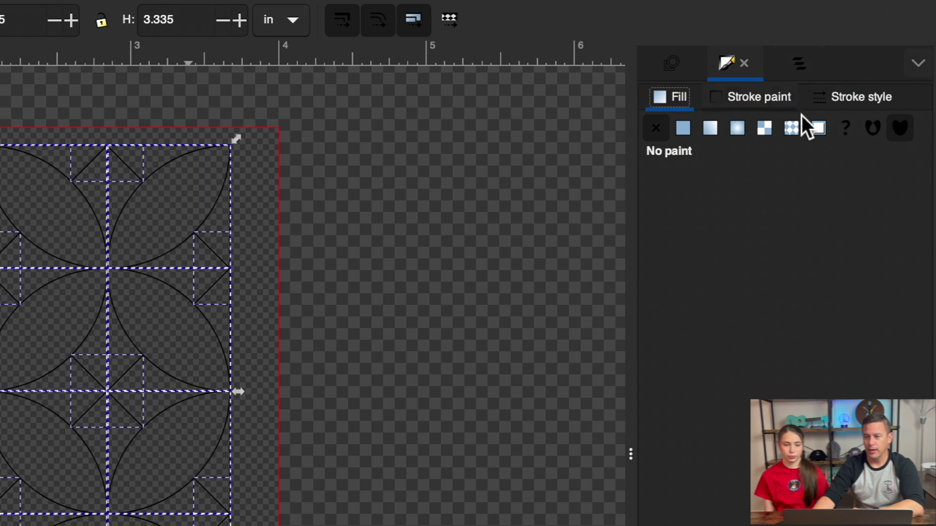
left_click(870, 102)
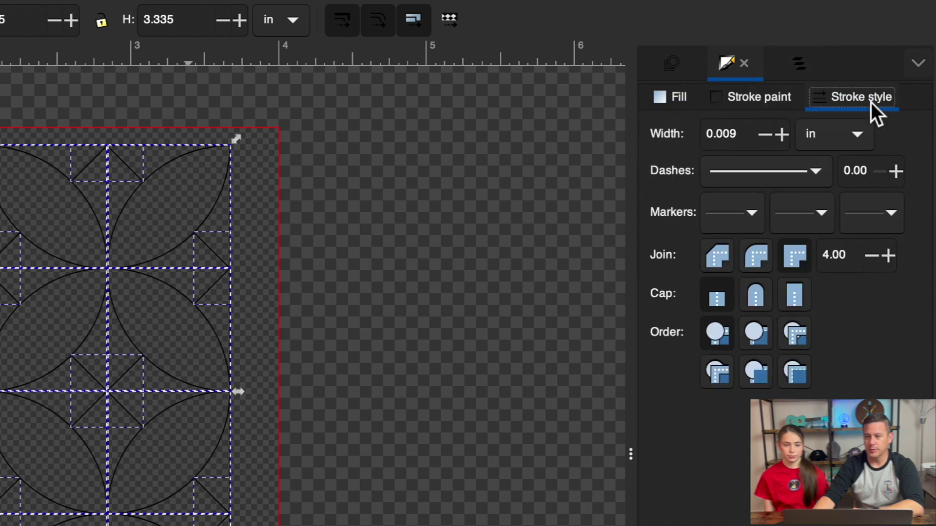
left_click(813, 170)
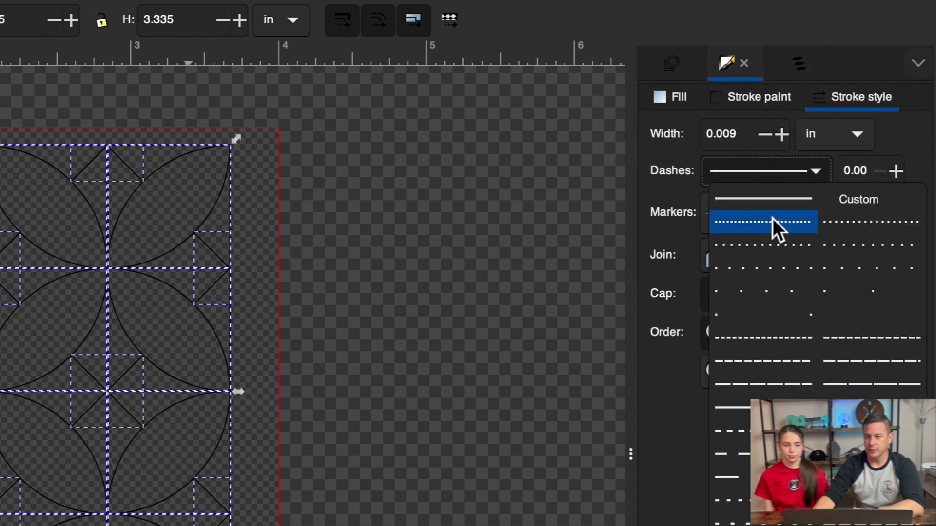
left_click(761, 223)
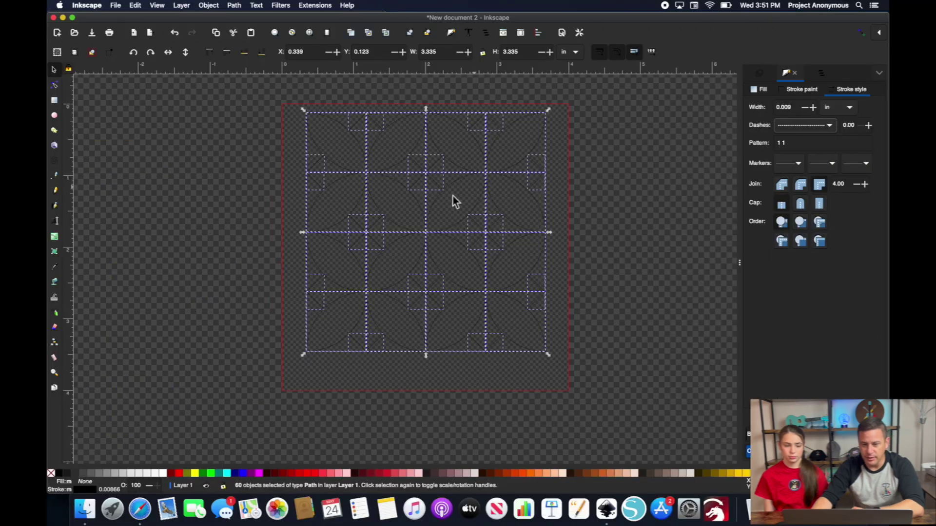
scroll(447, 197, "up", 4)
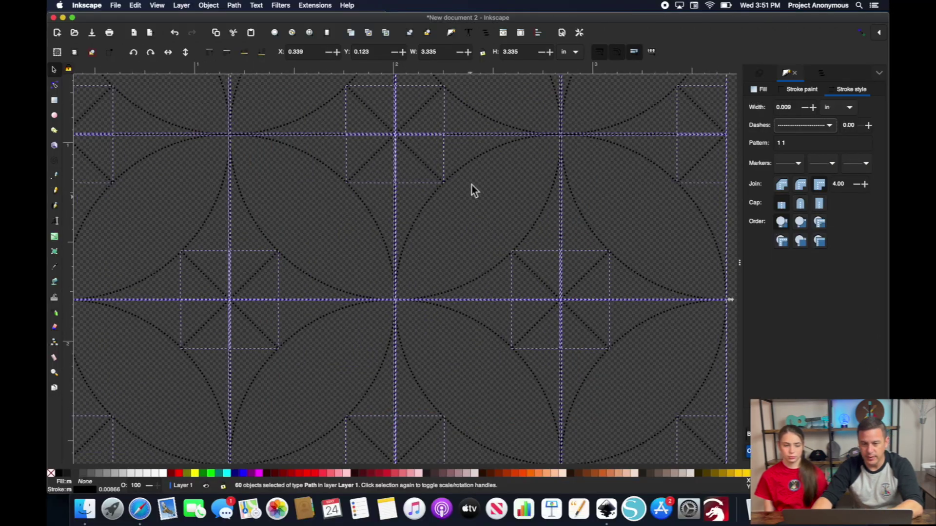
key("5")
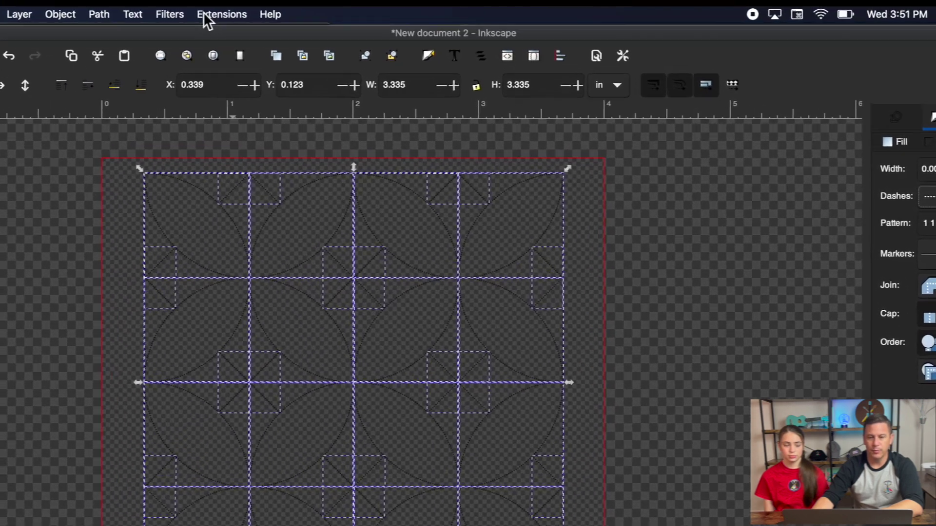
- Apply Ink/Stitch Params running stitch with 1 repeat and 1.5 mm stitch length to all paths
left_click(315, 5)
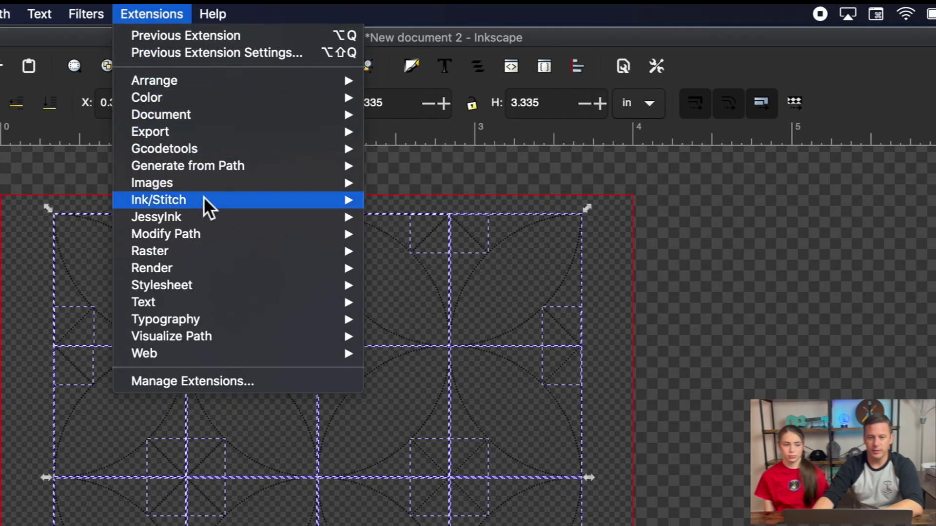
mouse_move(204, 201)
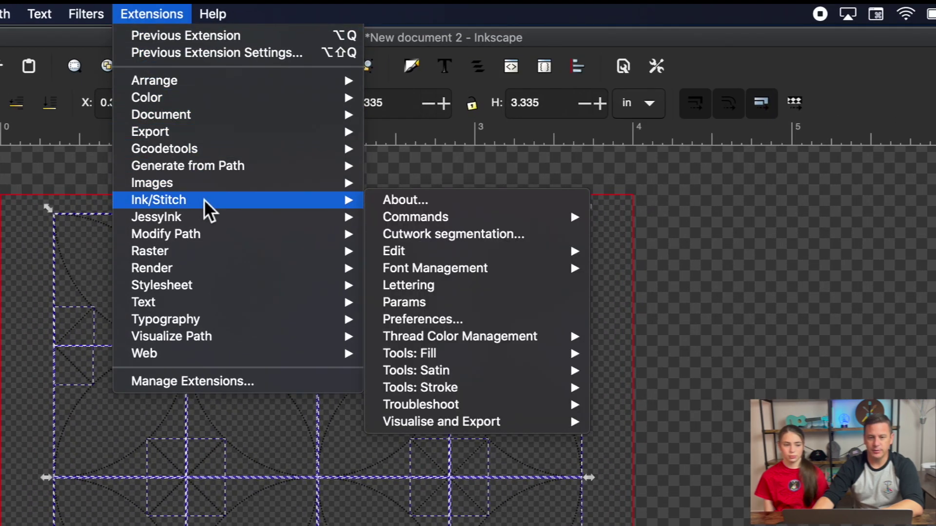
left_click(407, 302)
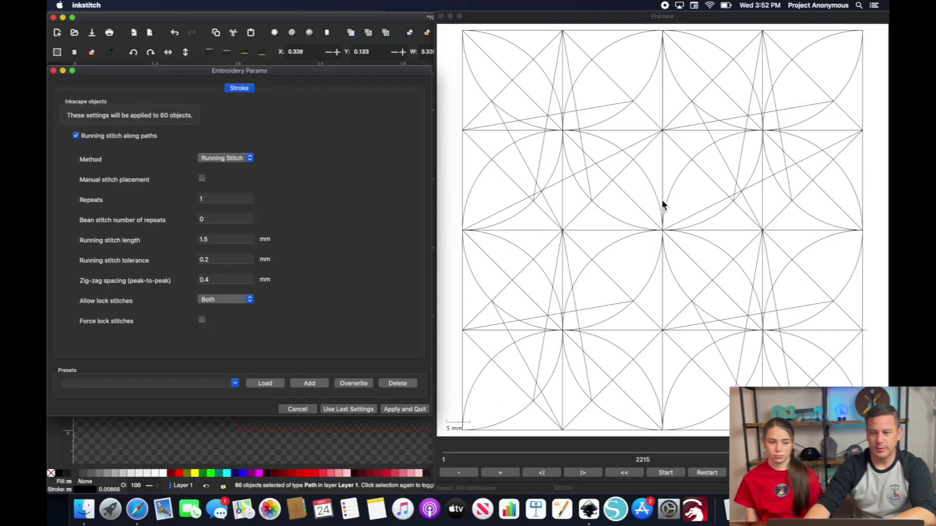
left_click(205, 200)
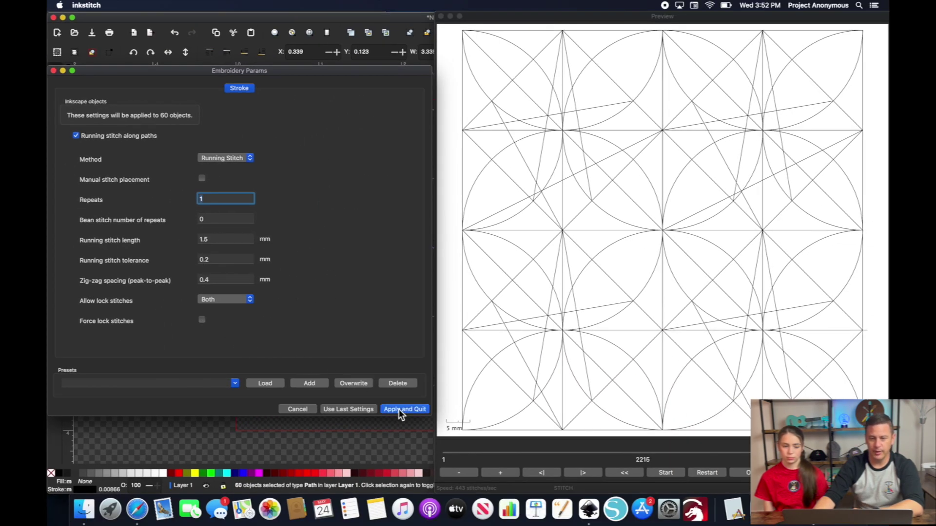
left_click(399, 409)
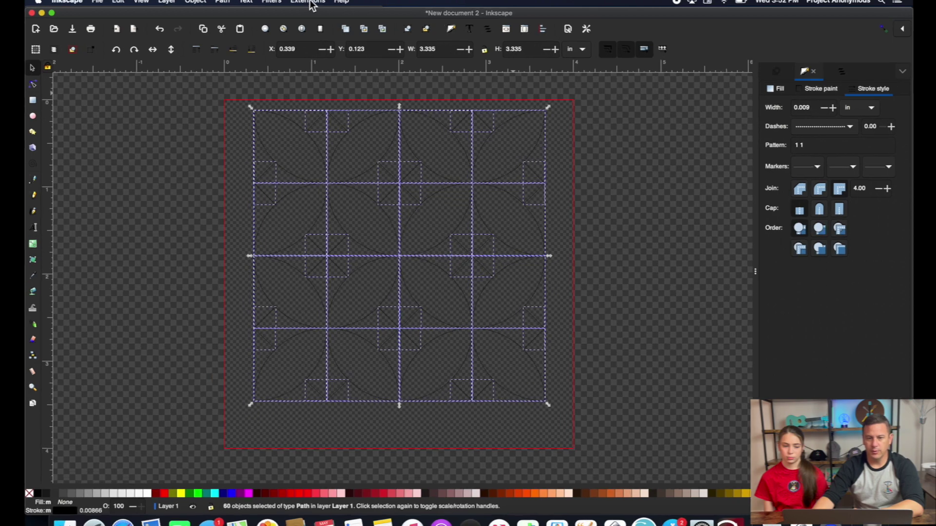
- Run Ink/Stitch Auto-Route Running Stitch with Trim jump stitches enabled, then close the dialog
left_click(315, 4)
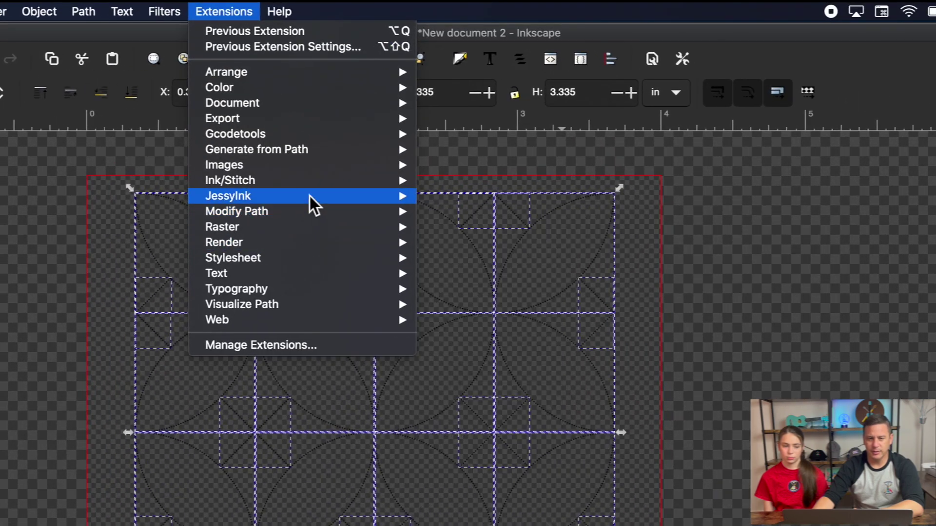
mouse_move(324, 182)
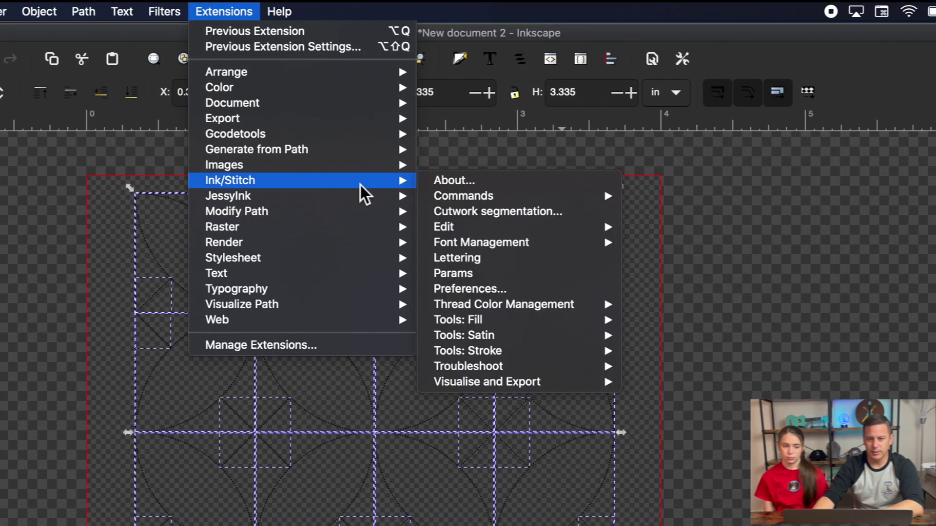
mouse_move(579, 354)
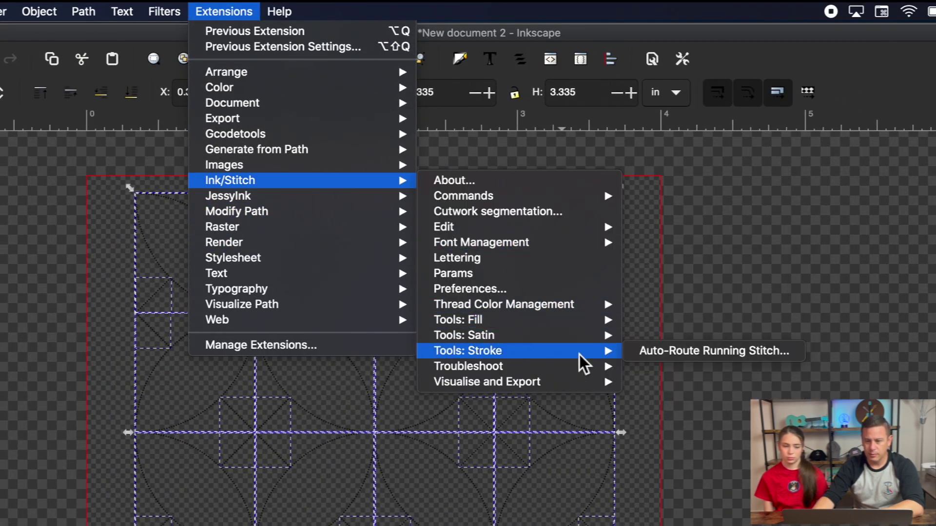
left_click(666, 352)
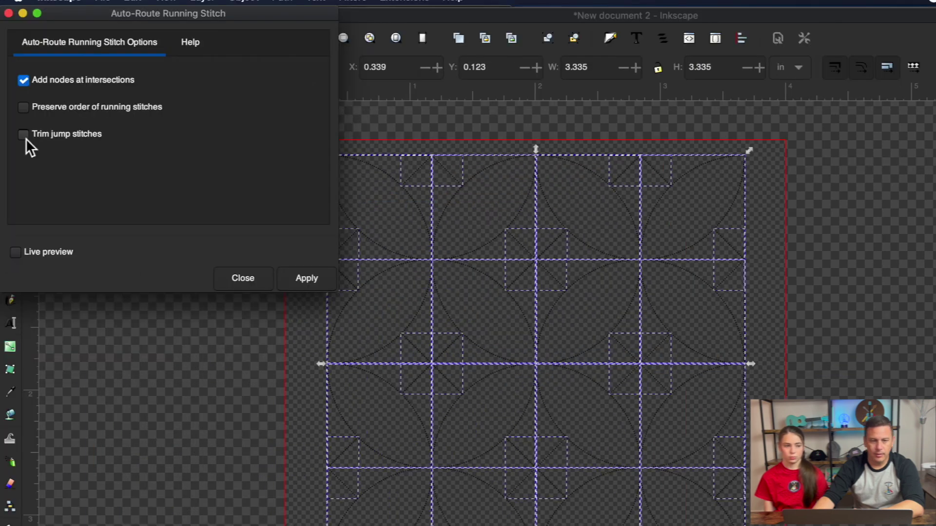
left_click(24, 136)
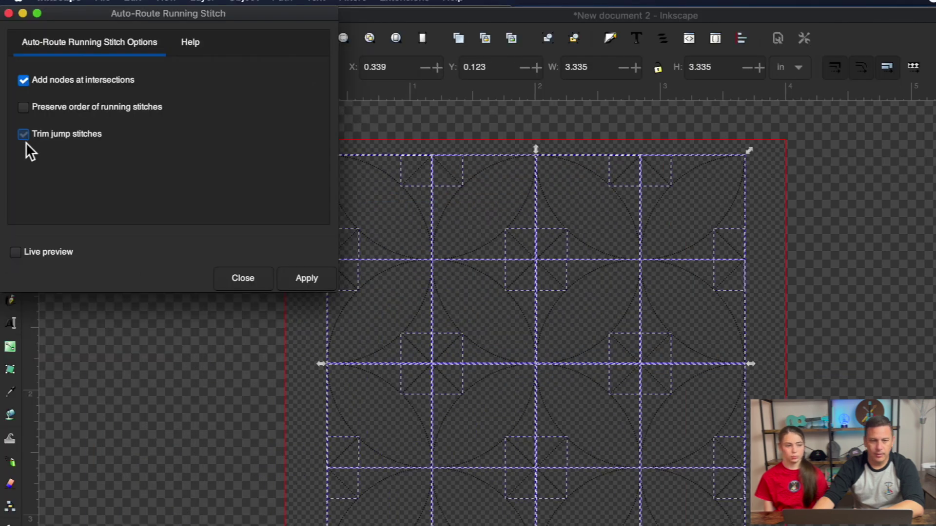
left_click(307, 279)
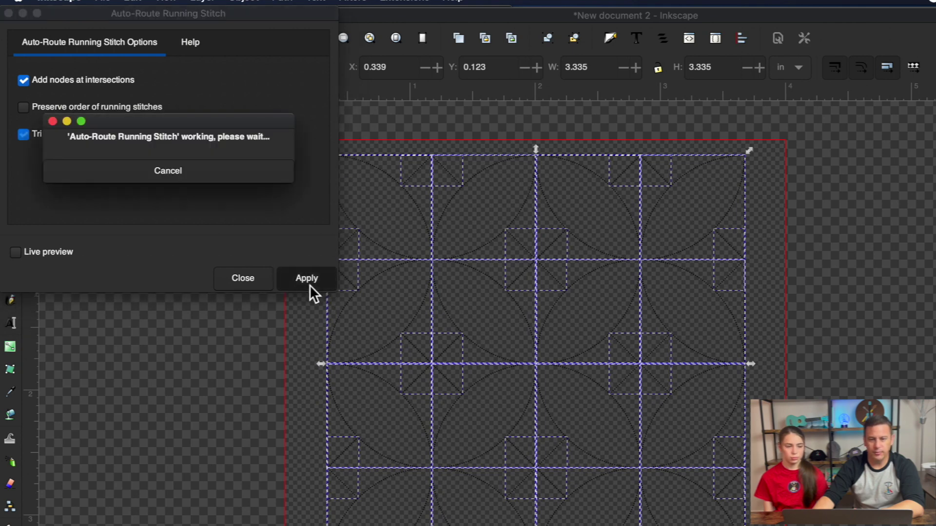
left_click(243, 279)
left_click(315, 5)
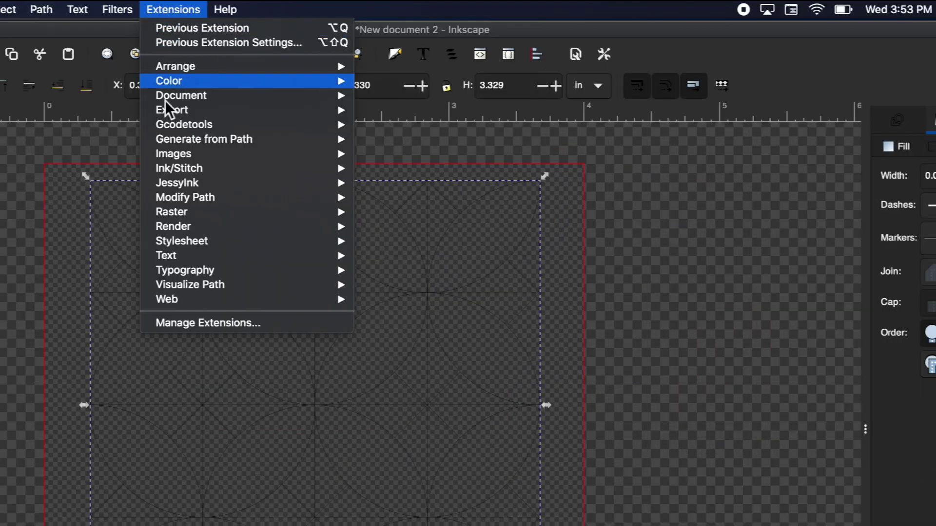
mouse_move(375, 102)
mouse_move(467, 205)
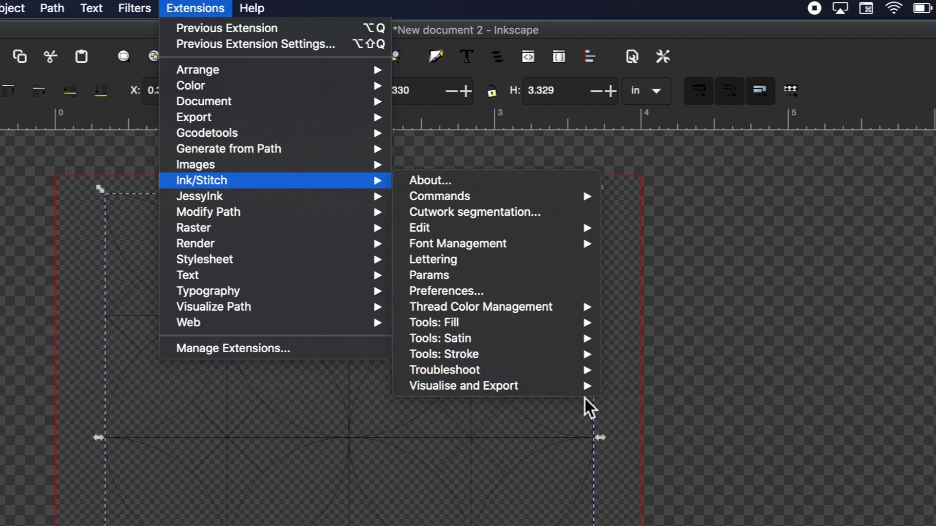
mouse_move(546, 385)
left_click(689, 375)
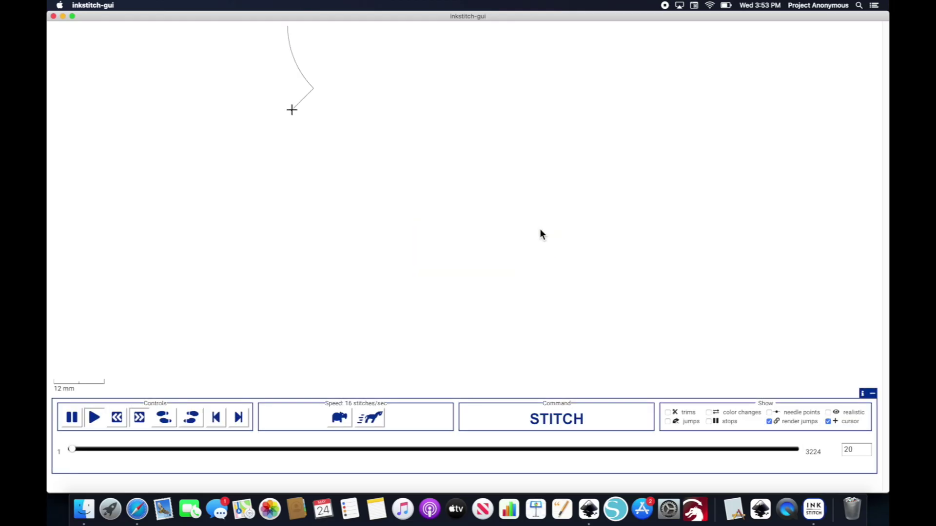
left_click(369, 417)
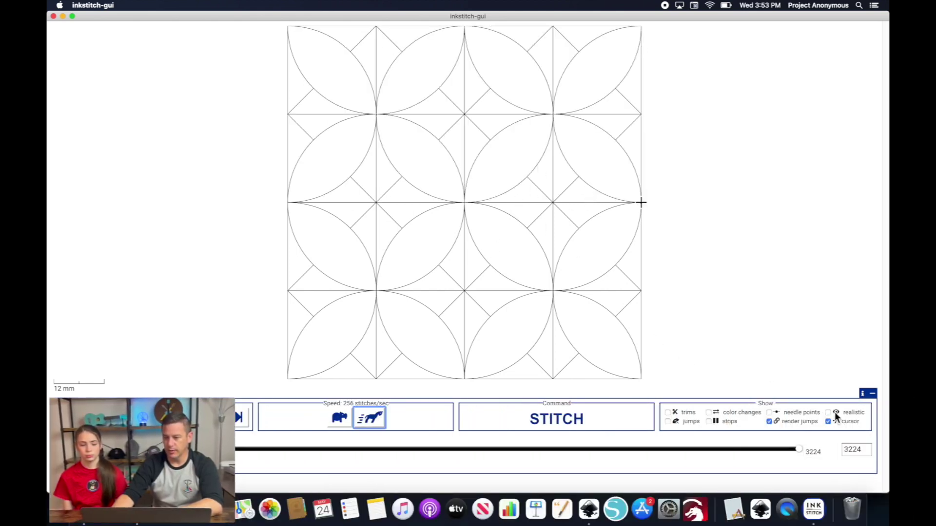
left_click(828, 413)
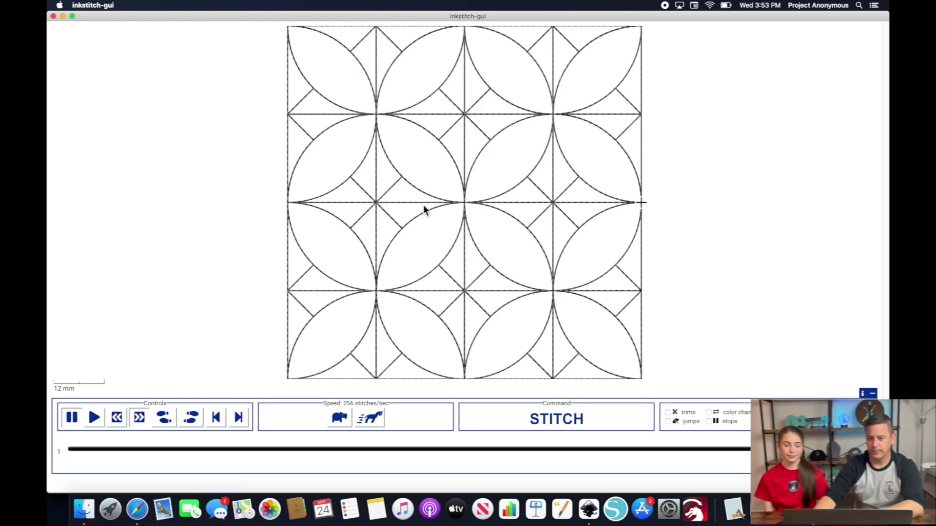
left_click(88, 6)
- Close the stitch simulator and select the whole stitched design group
left_click(87, 17)
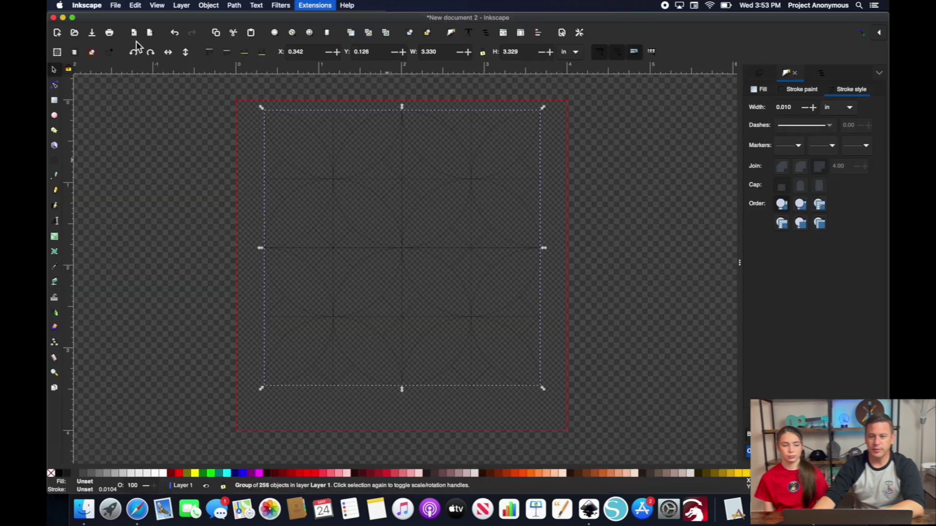
left_click(457, 261)
left_click(375, 178)
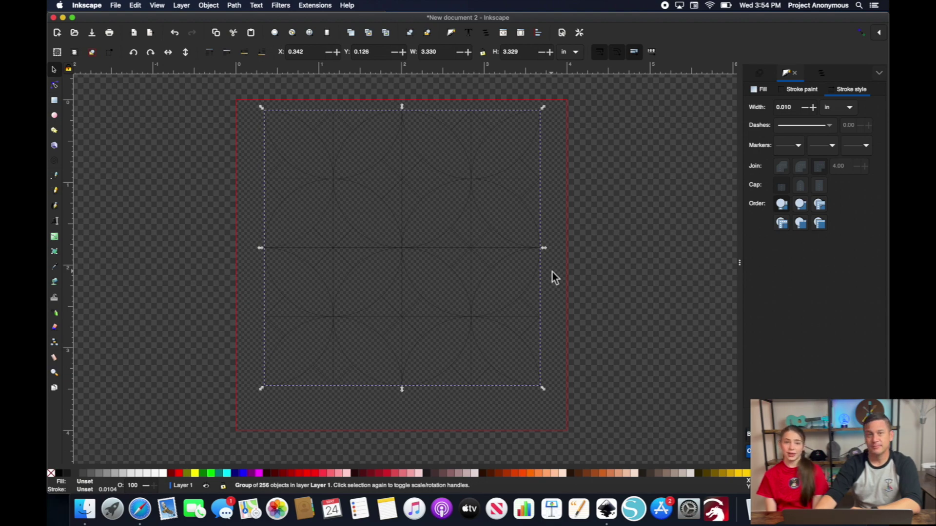
- Save the design as an Ink/Stitch multi-format ZIP with .PES and .SVG formats ticked
left_click(116, 4)
left_click(133, 75)
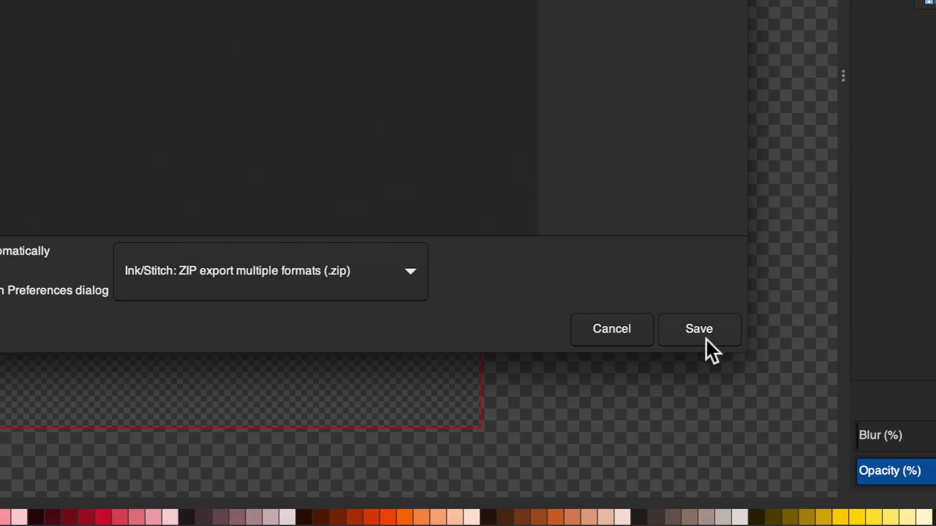
left_click(705, 338)
left_click(220, 370)
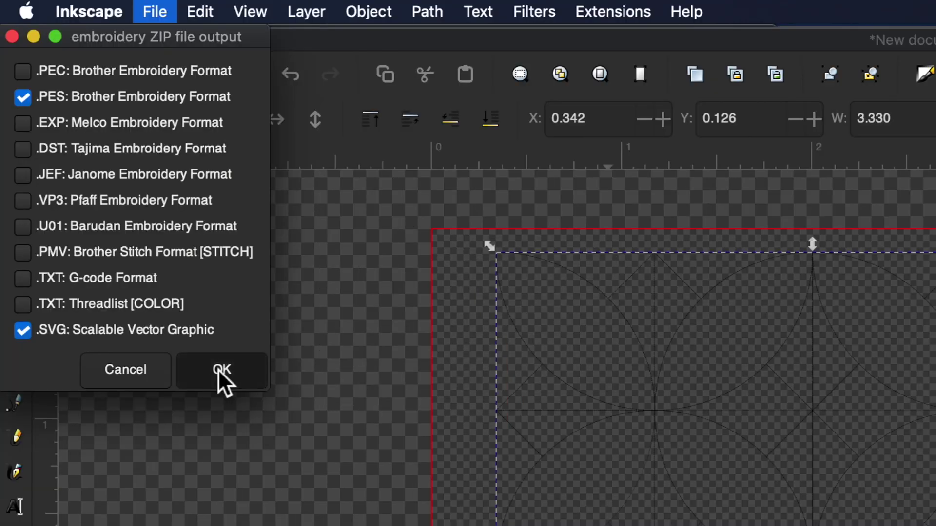